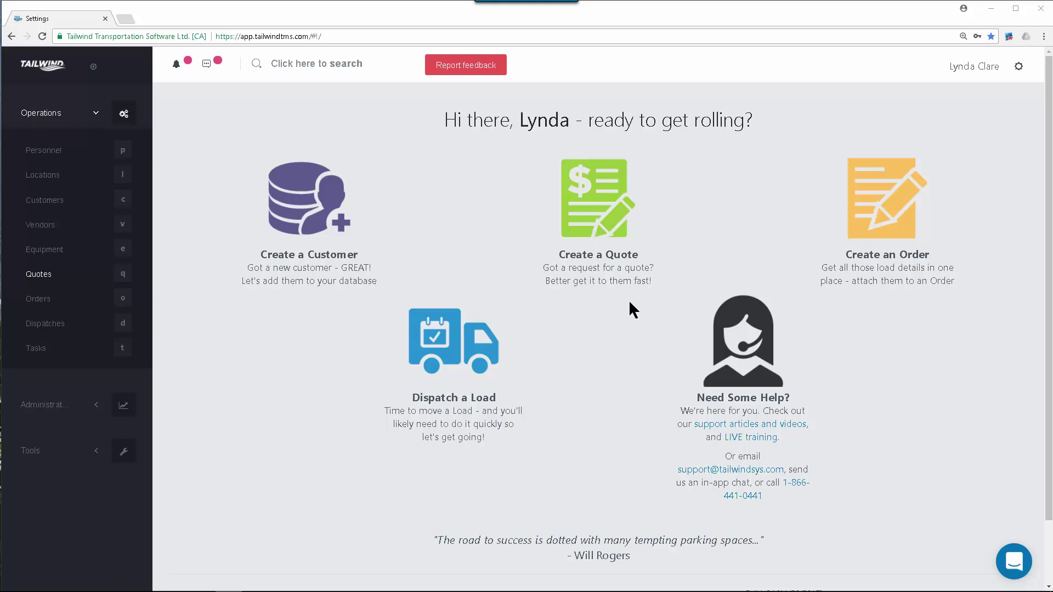
# Step: From the Quotes list under Operations, start a new blank quote in USD
pyautogui.click(39, 274)
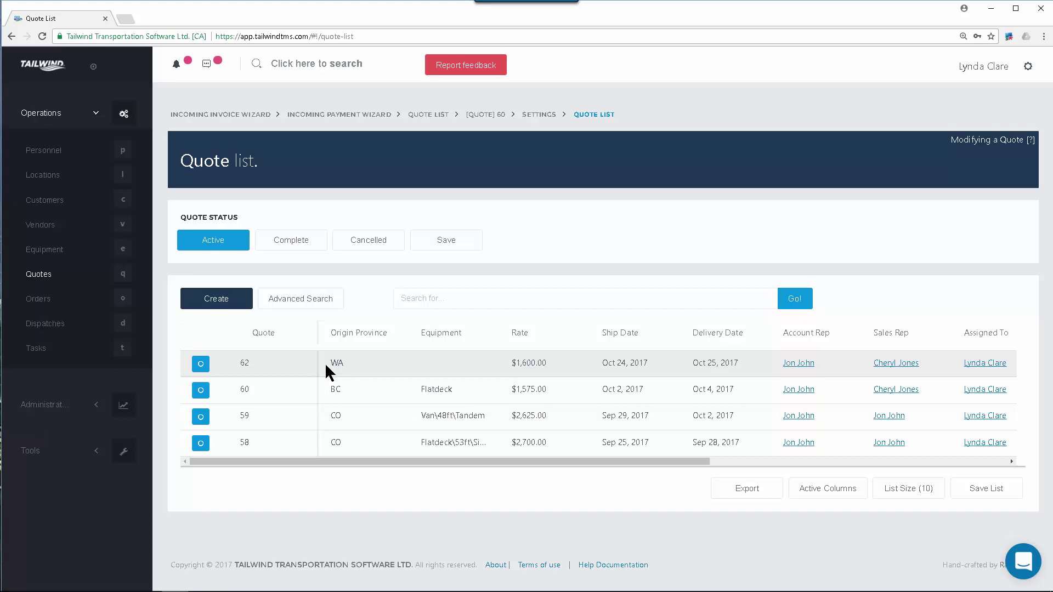
pyautogui.click(223, 301)
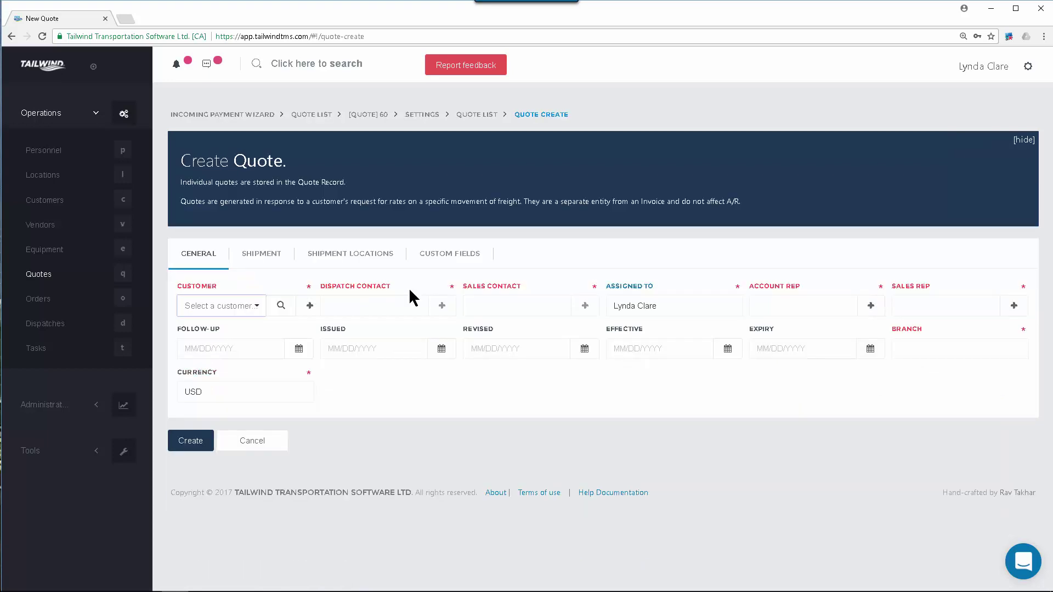
# Step: Choose ABC Company as the customer so contacts, reps and branch auto-fill
pyautogui.moveTo(287, 160); pyautogui.dragTo(184, 155)
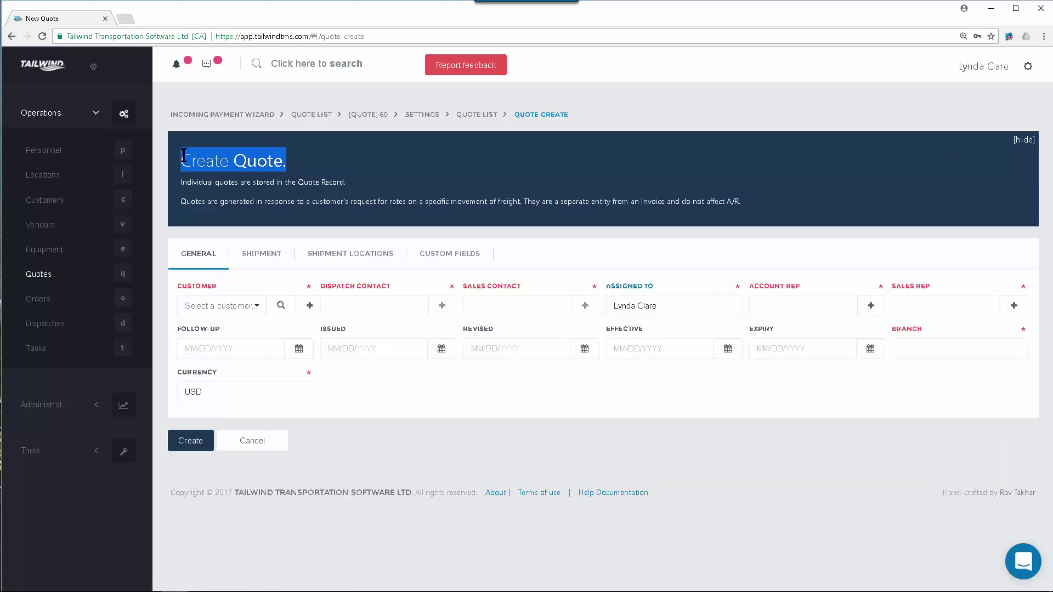
pyautogui.click(411, 219)
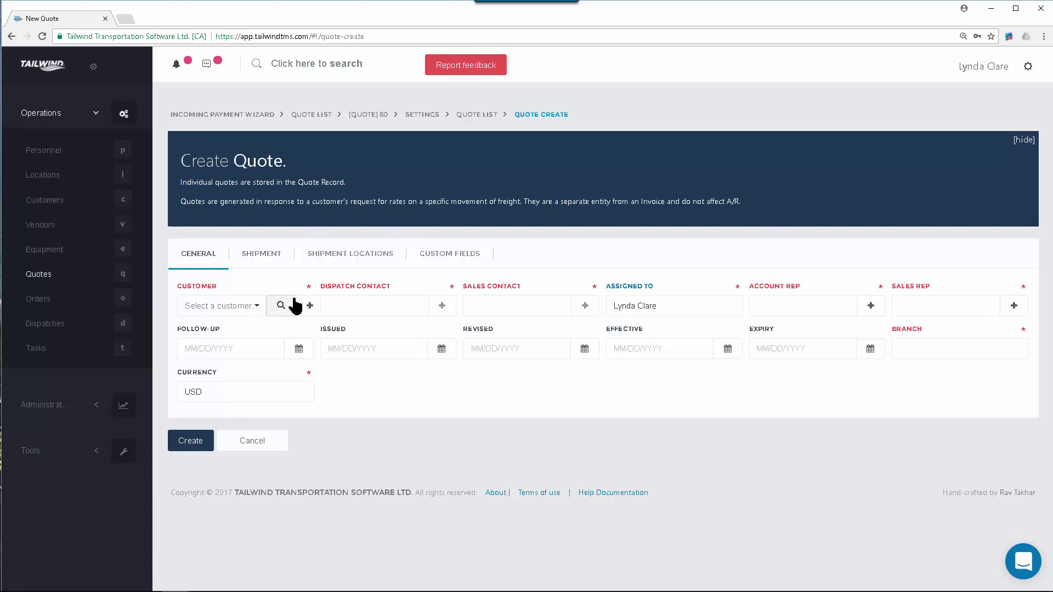
pyautogui.click(255, 309)
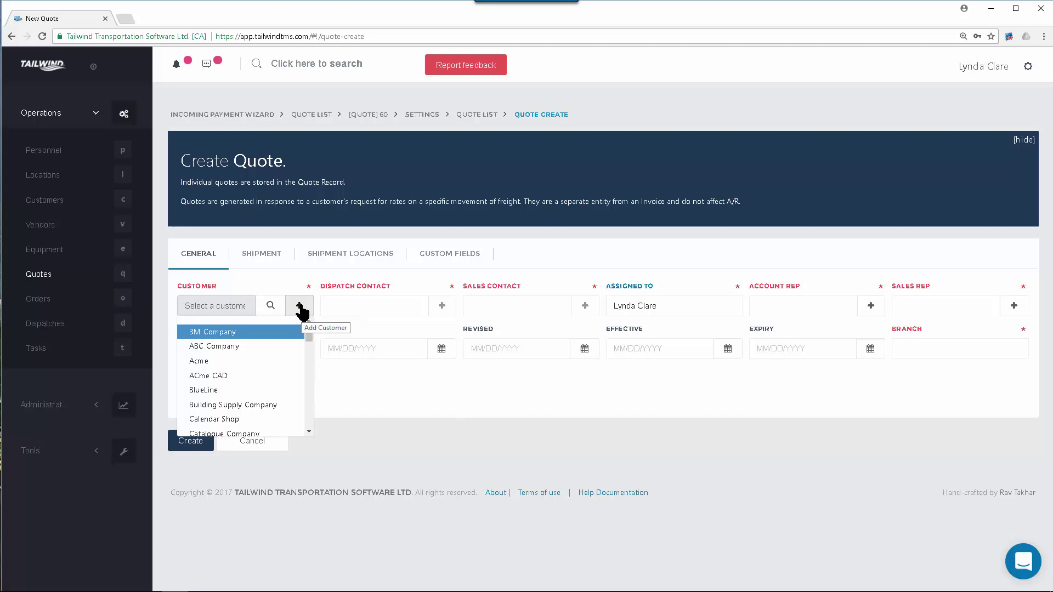
pyautogui.click(235, 346)
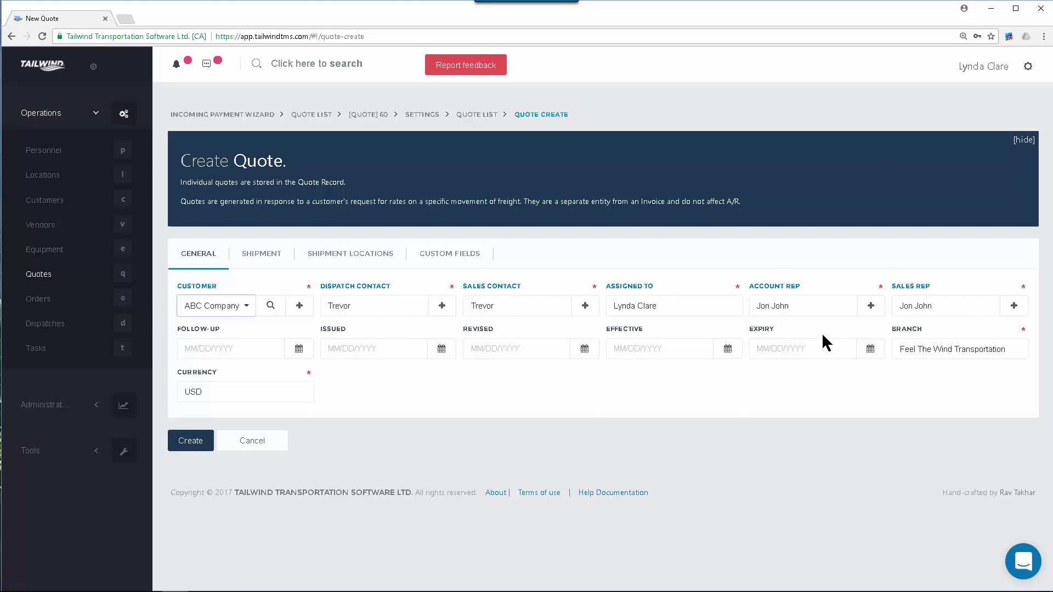
# Step: Assign the quote to the account rep and pick follow-up date 12/12/2017
pyautogui.click(686, 305)
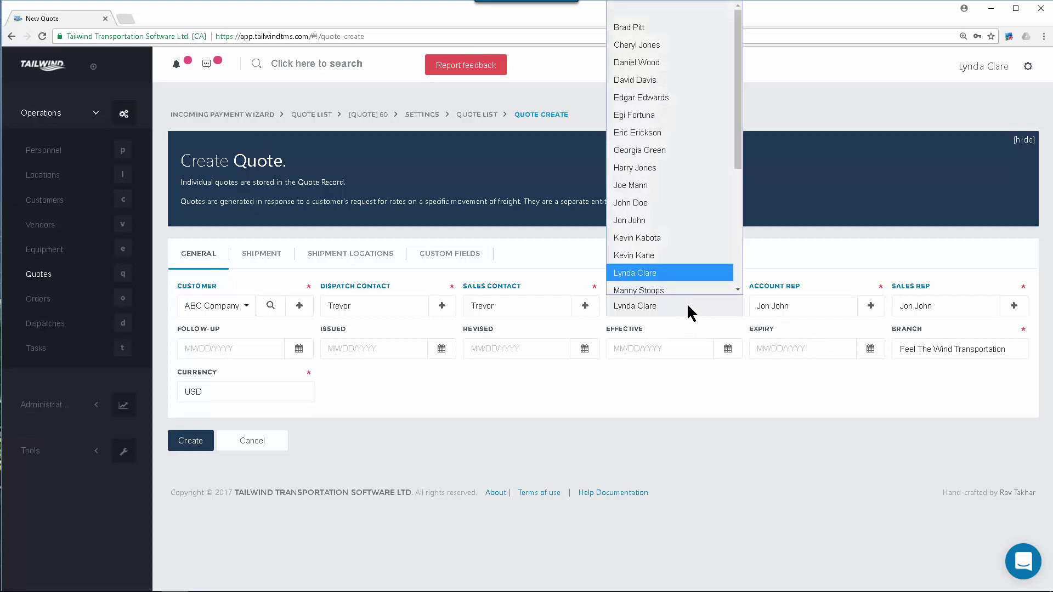
pyautogui.click(666, 220)
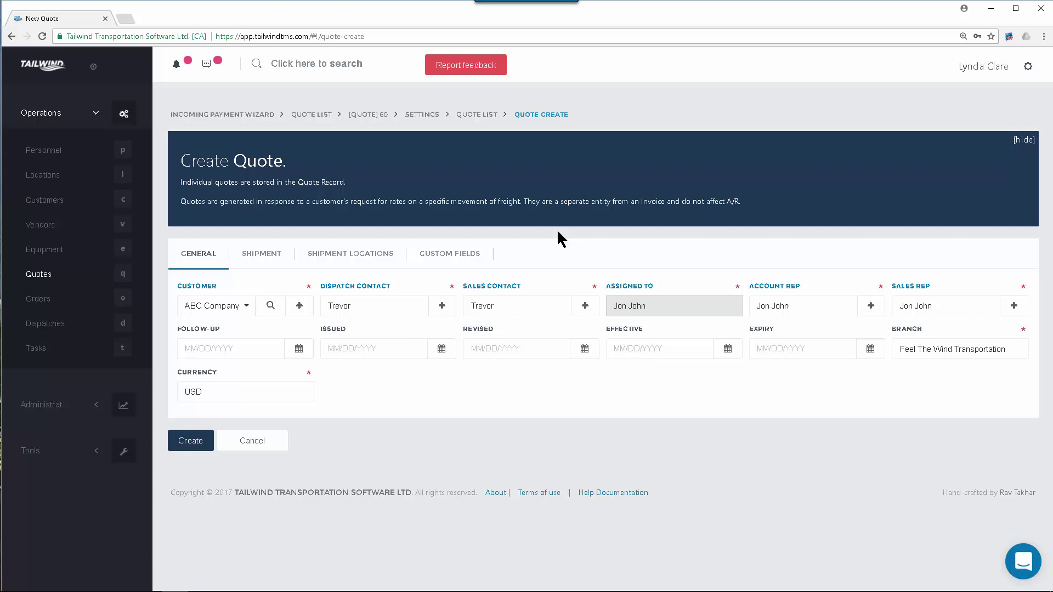
pyautogui.click(268, 348)
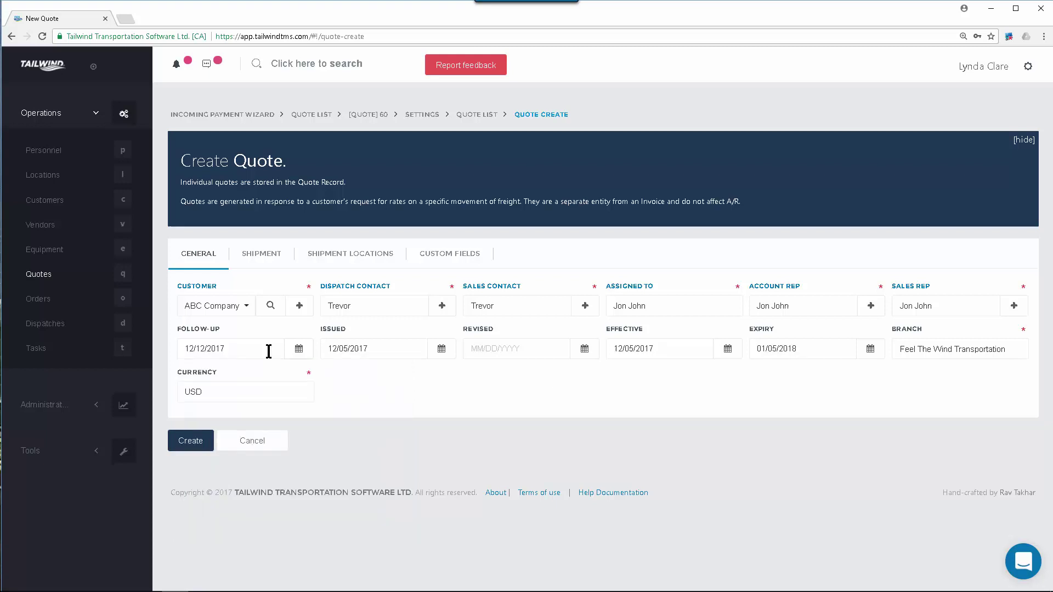
# Step: Record 24 skids of General Freight, 38000 lbs, full Flatdeck\53ft\Sidekit load with tarp
pyautogui.click(275, 257)
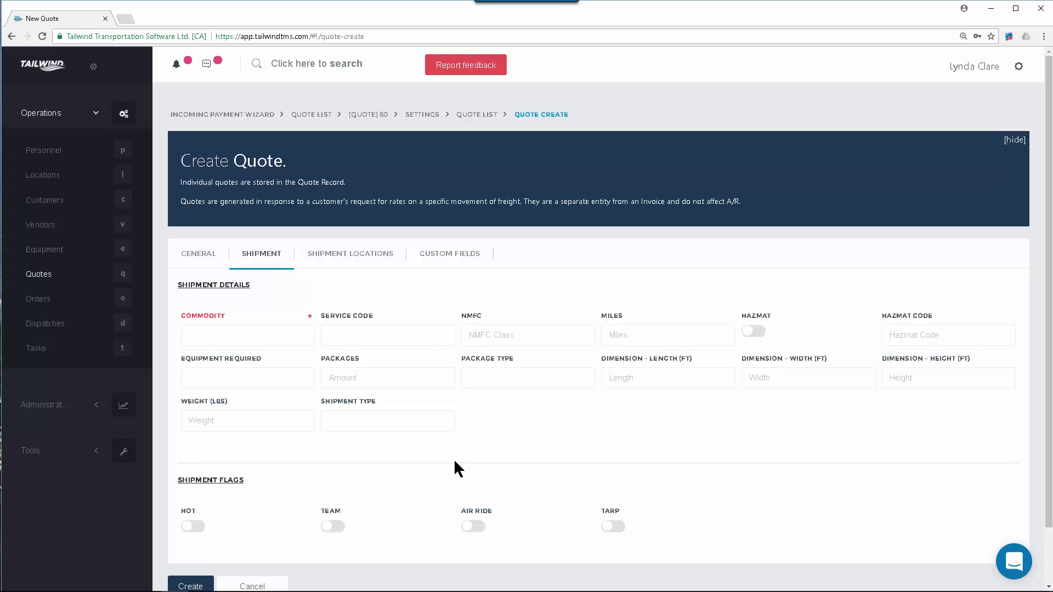
pyautogui.scroll(-1, 454, 463)
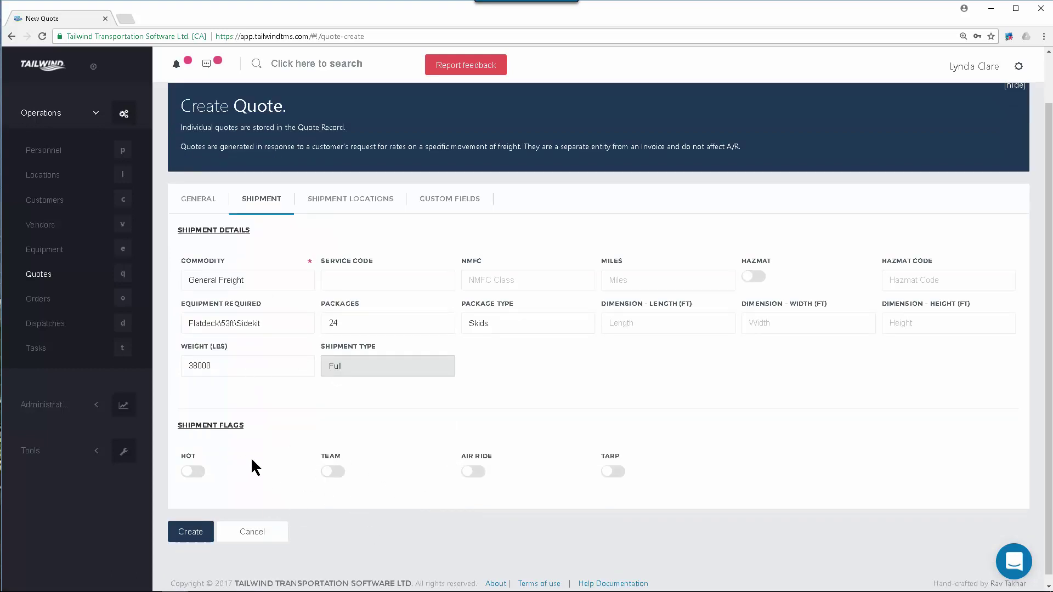
pyautogui.click(614, 471)
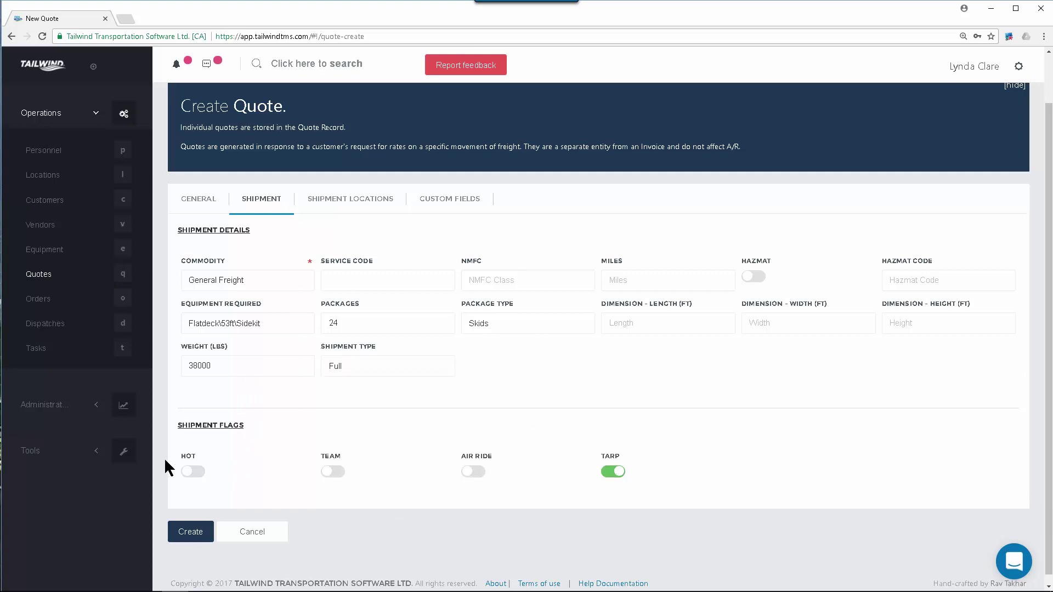
pyautogui.click(355, 203)
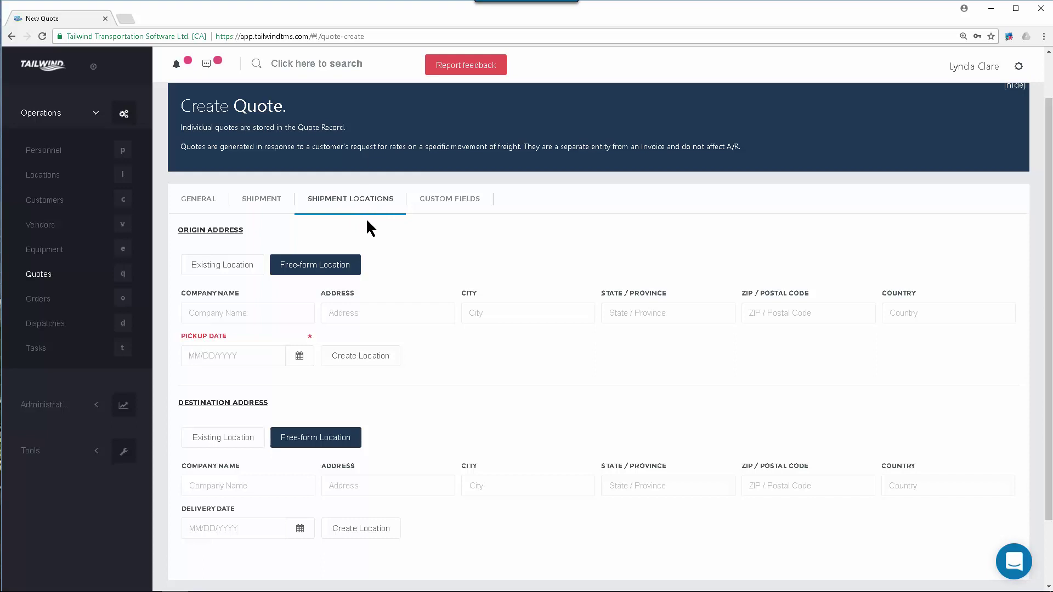
# Step: Set pickup at saved location ABC Company and begin the free-form destination ABC Store #23
pyautogui.click(231, 274)
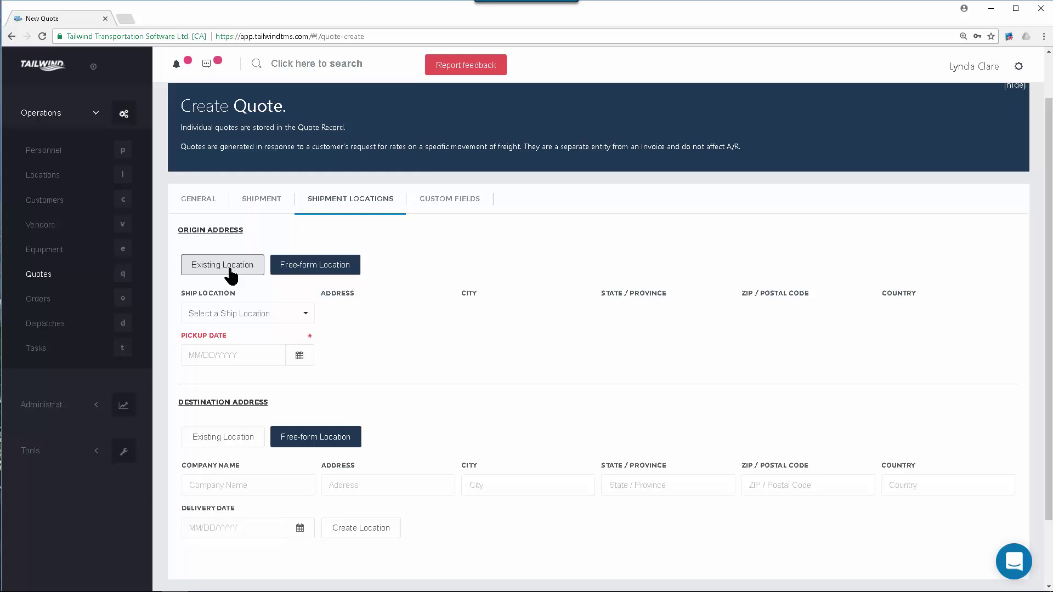
pyautogui.click(289, 323)
pyautogui.click(285, 351)
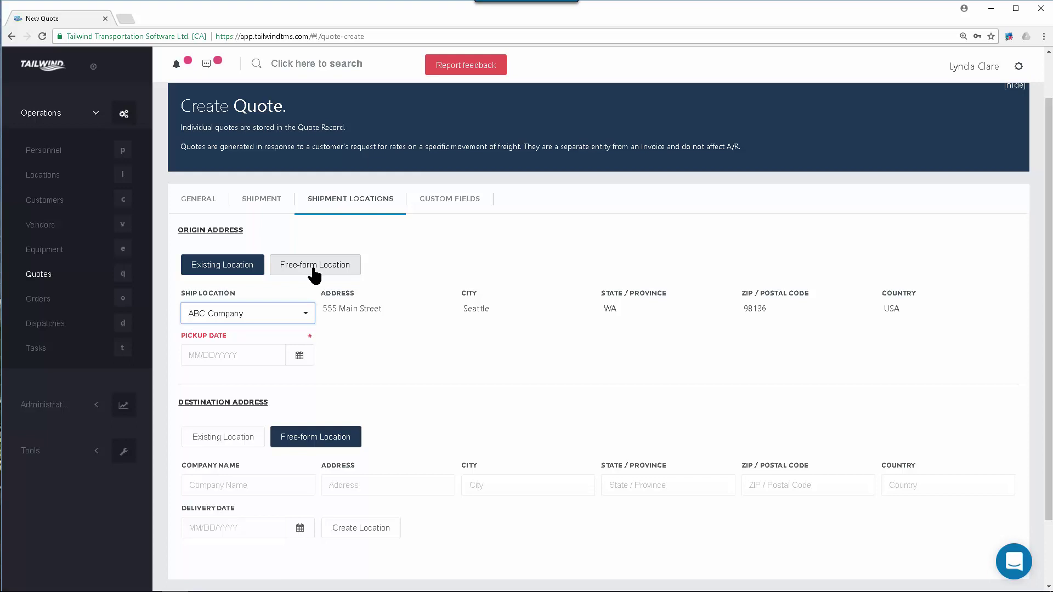
pyautogui.click(233, 487)
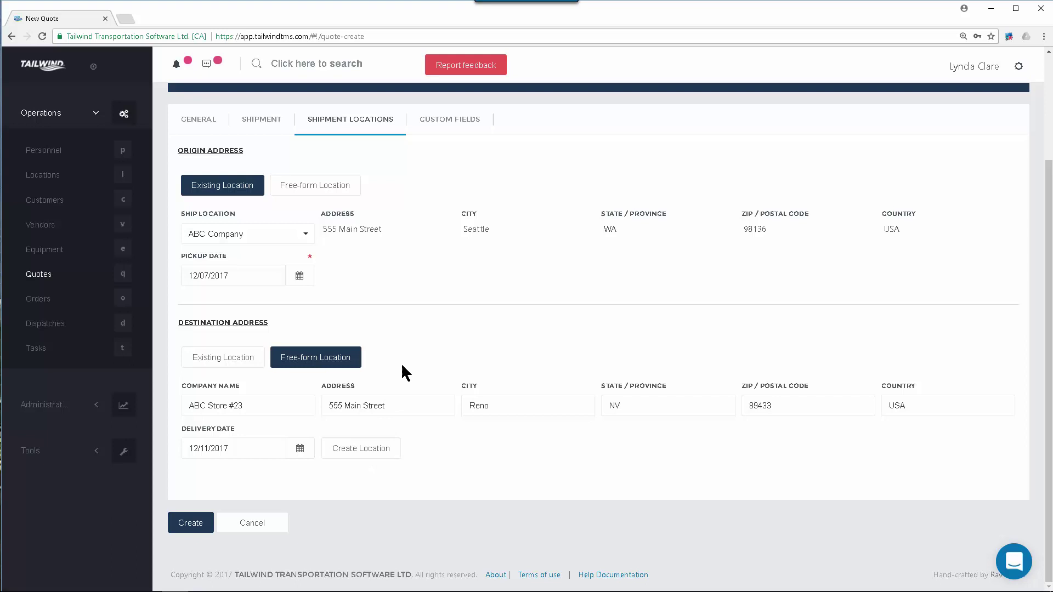
# Step: Save the quote as Quote 65 and view its revenue section at $0.00
pyautogui.click(192, 523)
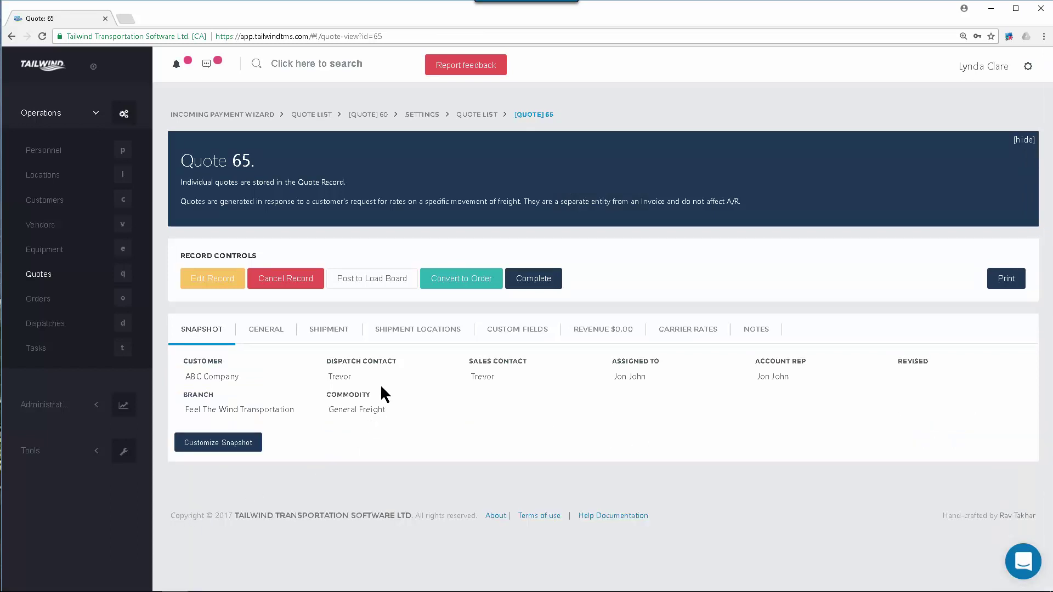
pyautogui.moveTo(256, 160); pyautogui.dragTo(180, 165)
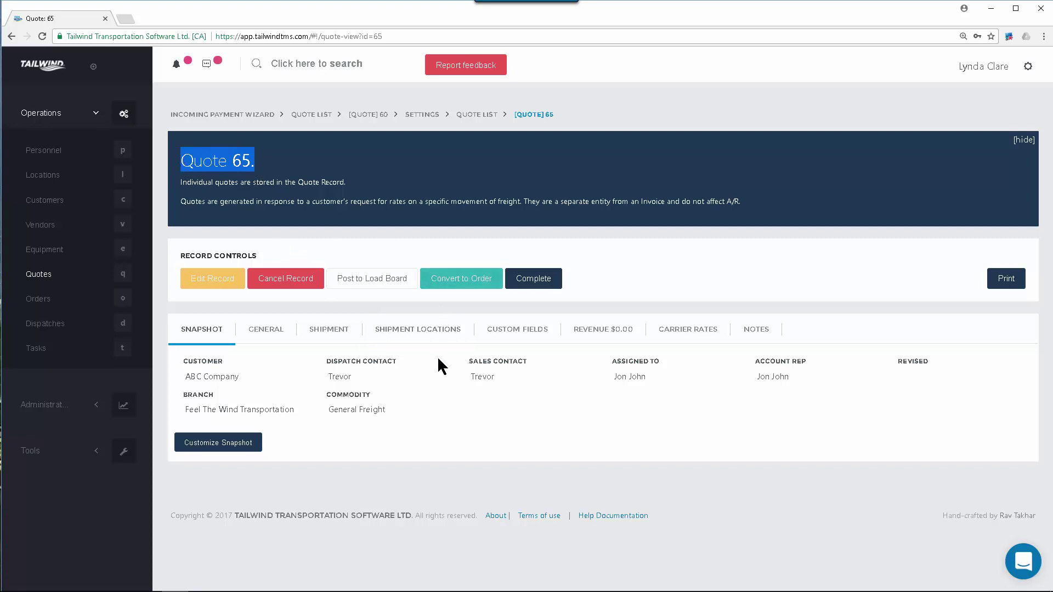
pyautogui.click(612, 340)
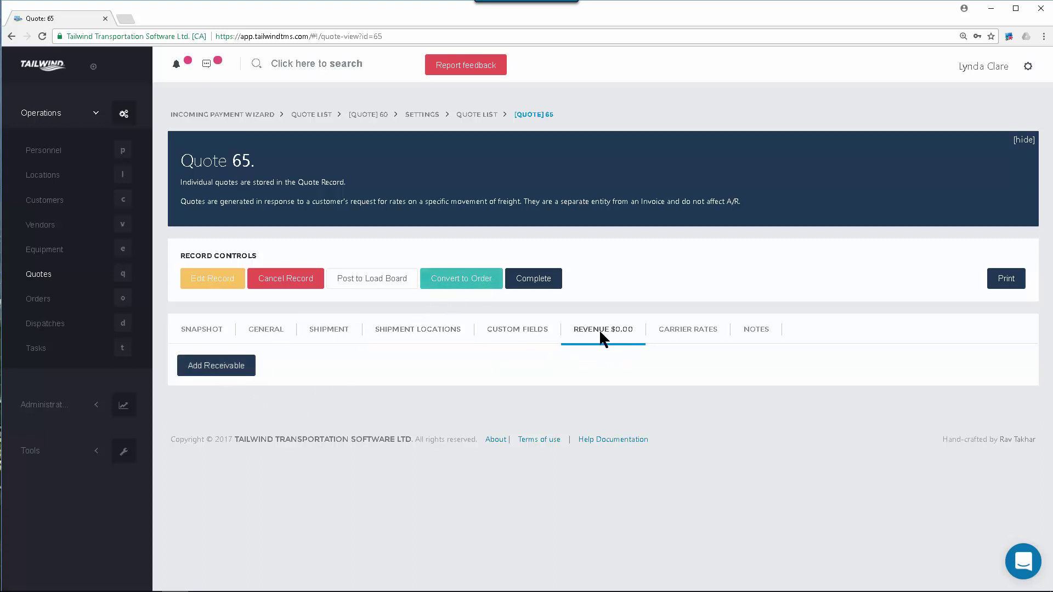
# Step: Add a Freight Charge receivable of 1 unit at $2,500.00
pyautogui.click(218, 366)
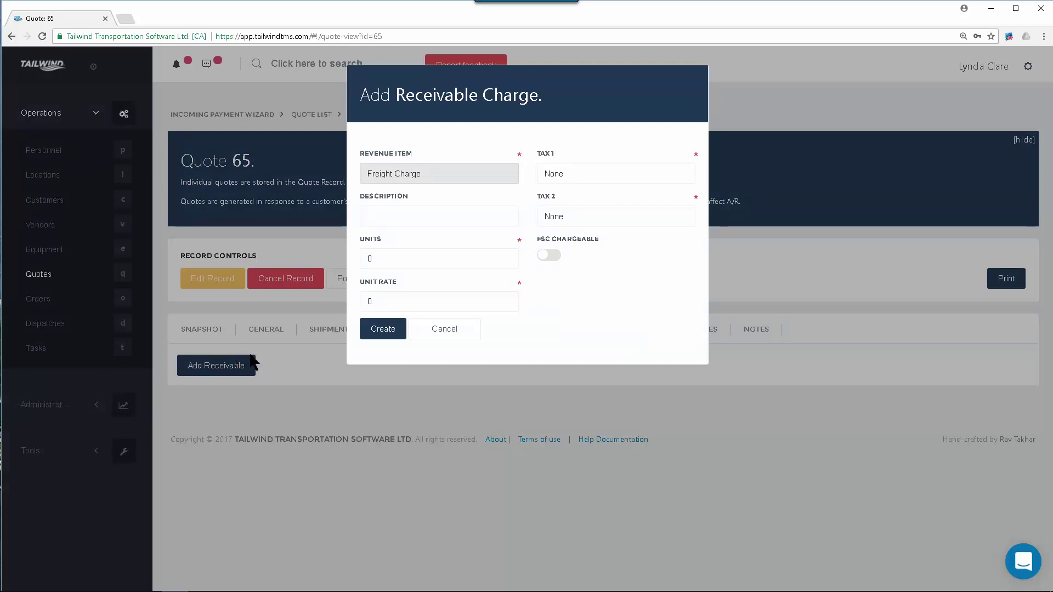
pyautogui.click(478, 173)
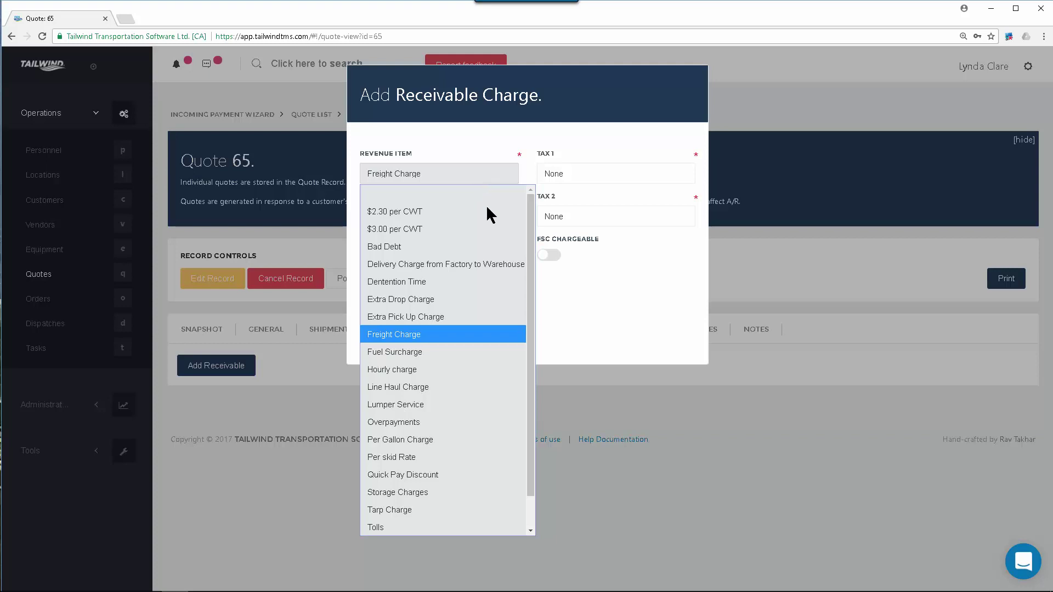
pyautogui.click(426, 337)
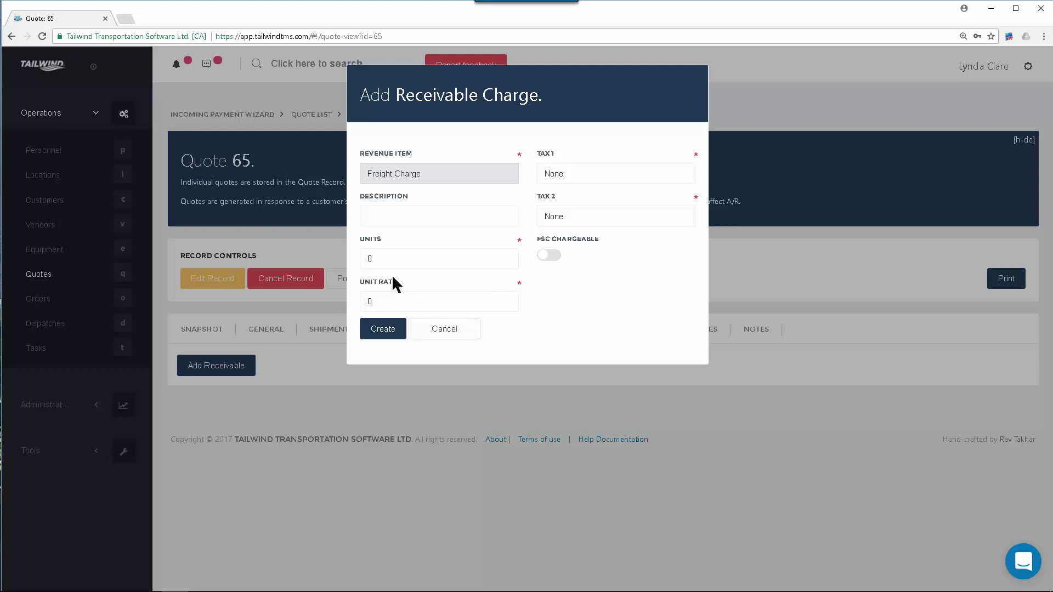
pyautogui.click(380, 301)
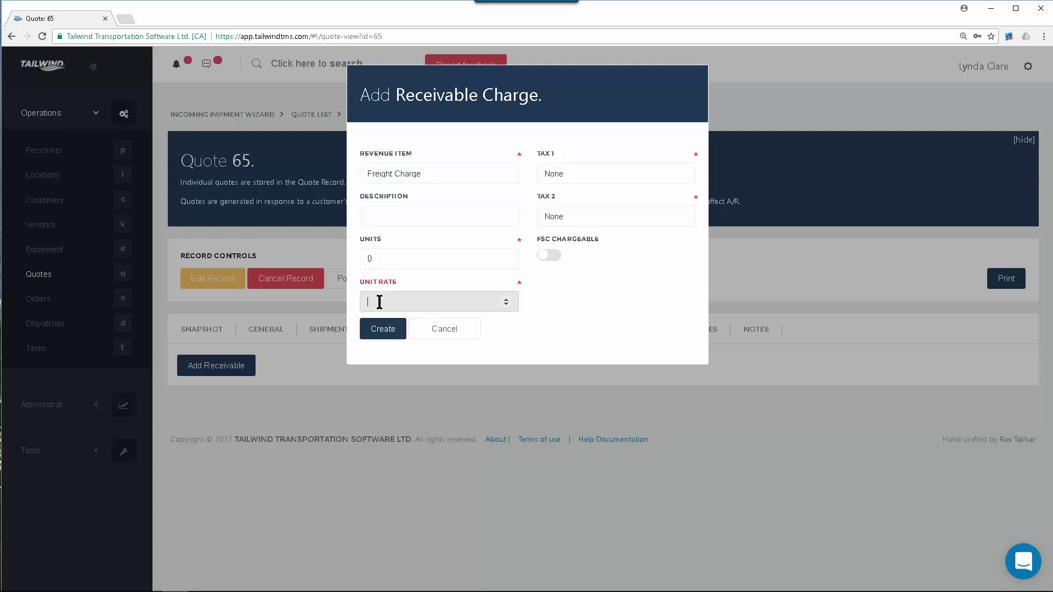
pyautogui.write('2500.0')
pyautogui.hotkey('shift', 'Tab')
pyautogui.write('1')
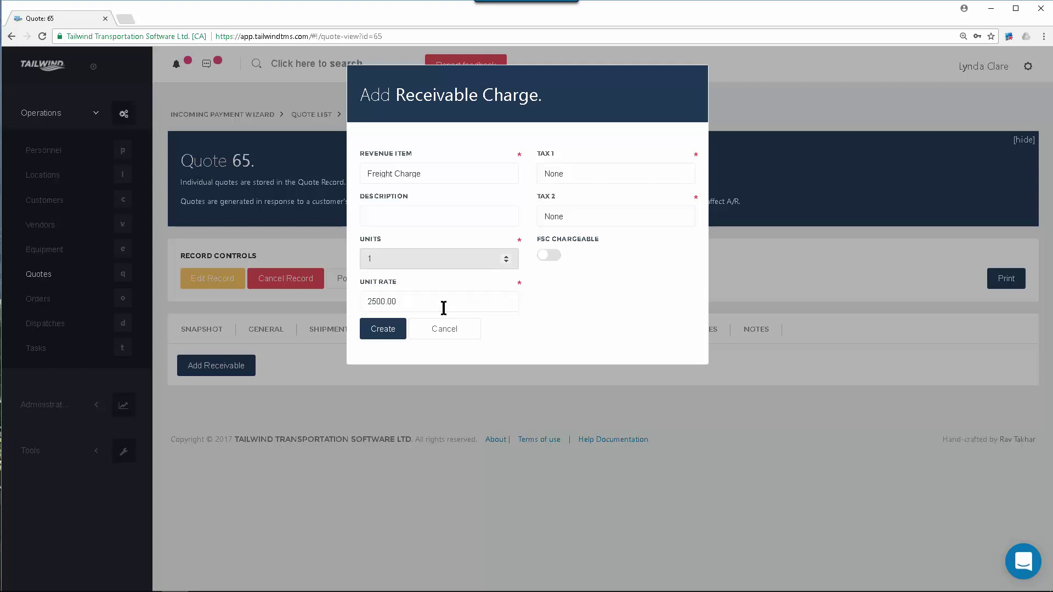
pyautogui.click(383, 330)
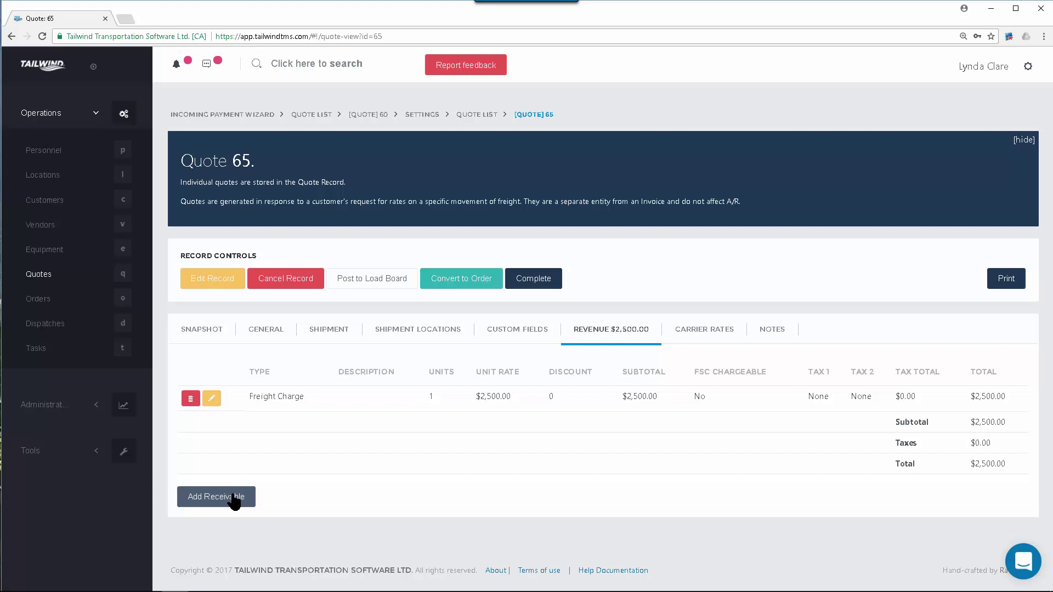
# Step: Add a Tarp Charge receivable of $75.00, bringing revenue to $2,575.00
pyautogui.click(235, 498)
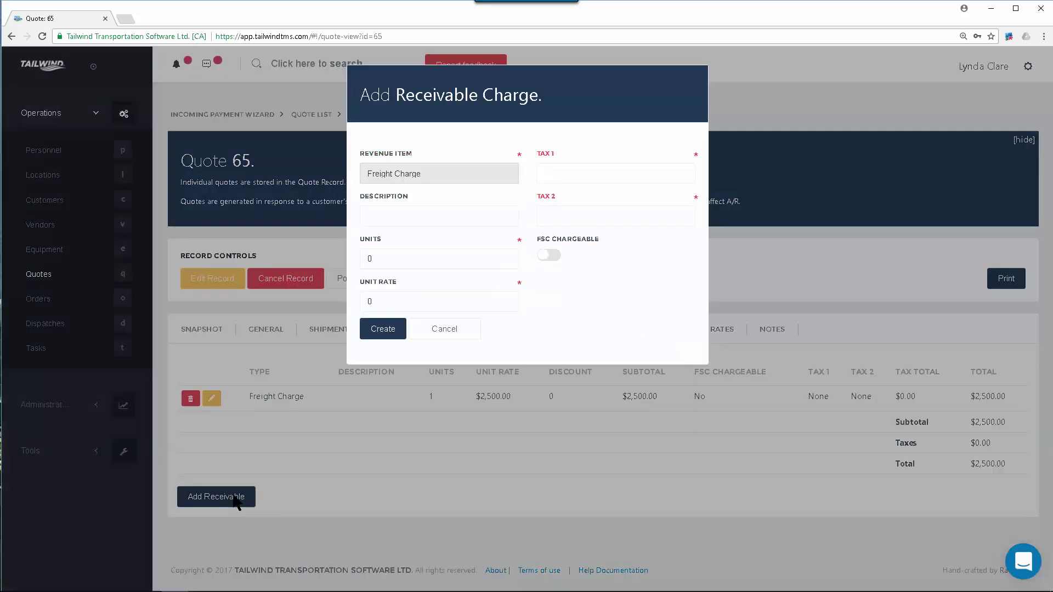
pyautogui.click(426, 179)
pyautogui.click(439, 509)
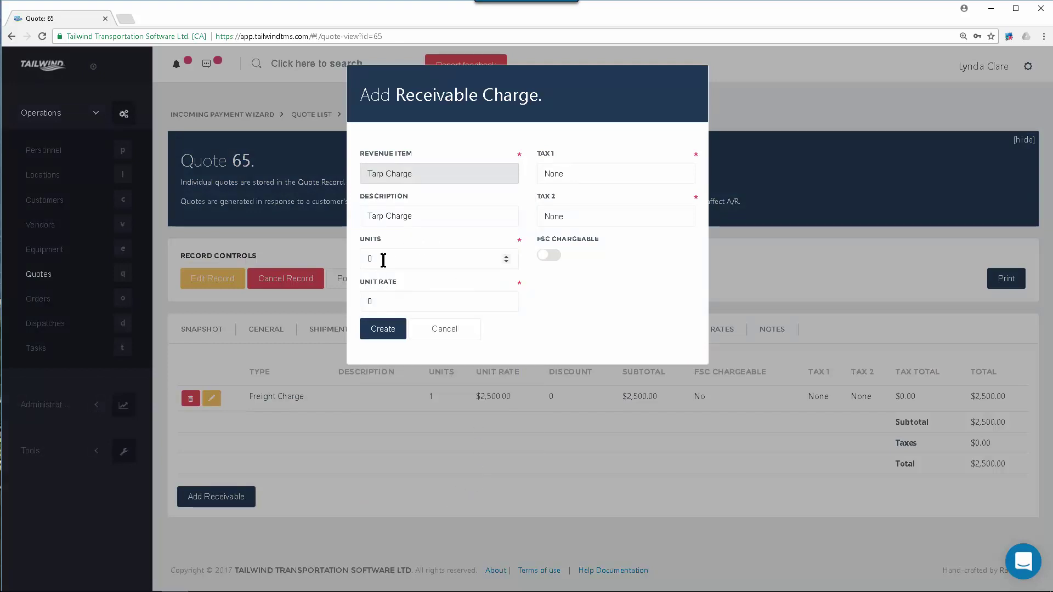
pyautogui.click(383, 329)
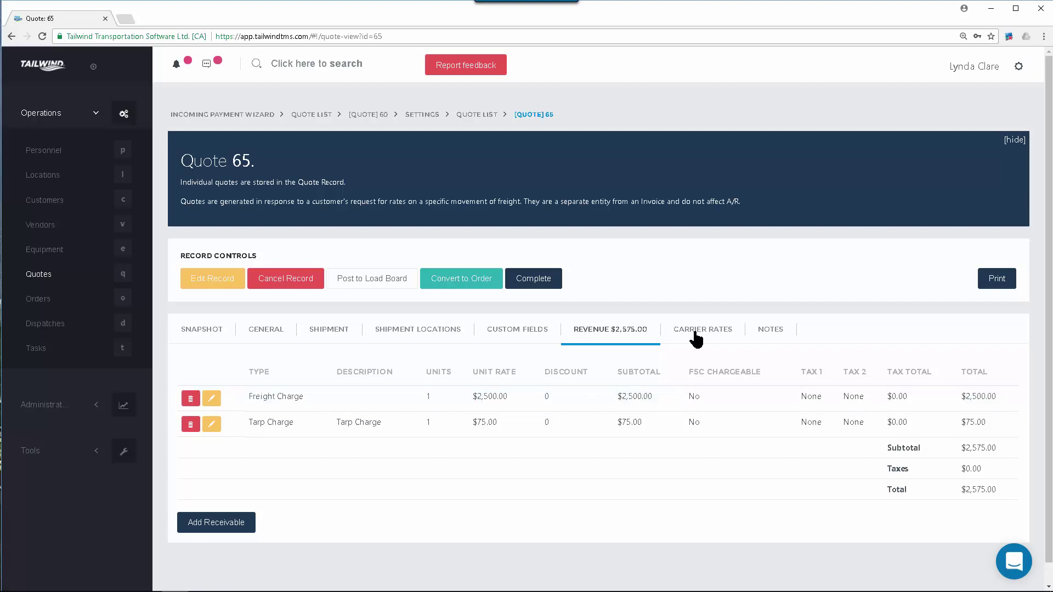
# Step: Check the Print Menu, close it, and return to the active Quote list
pyautogui.click(997, 278)
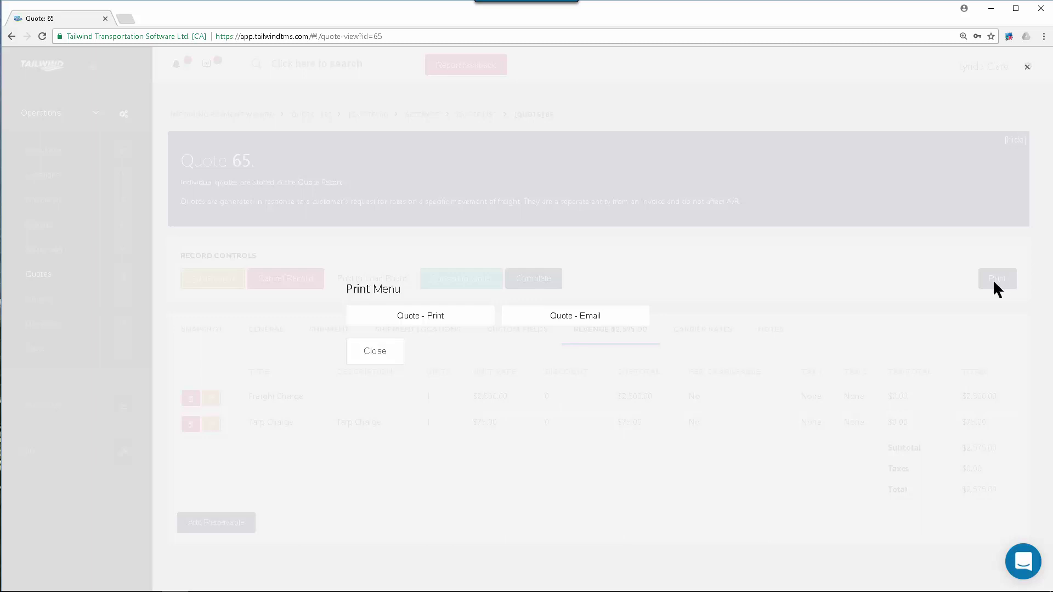
pyautogui.click(744, 343)
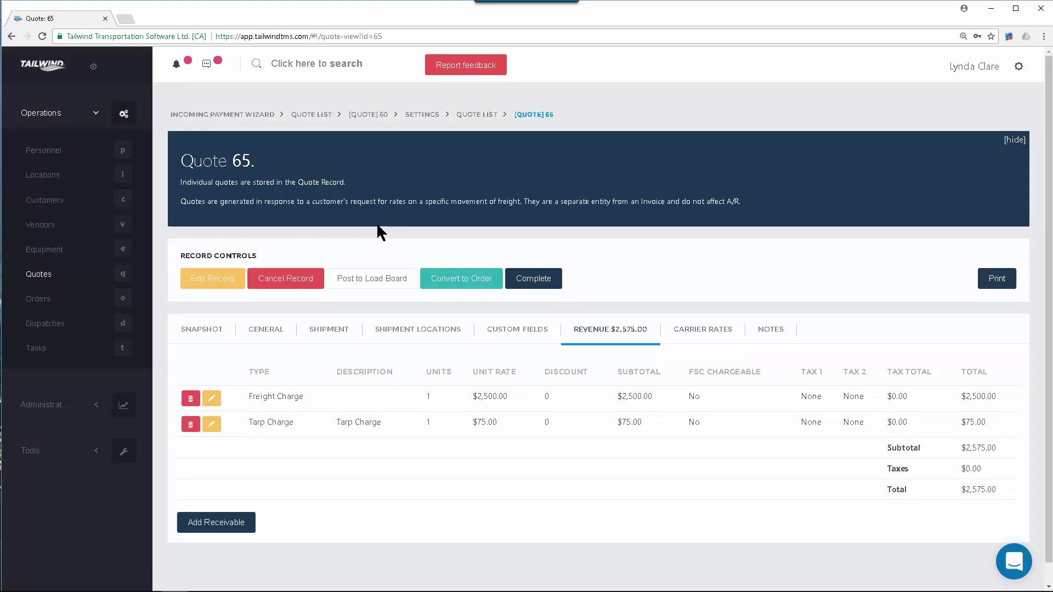
pyautogui.click(49, 276)
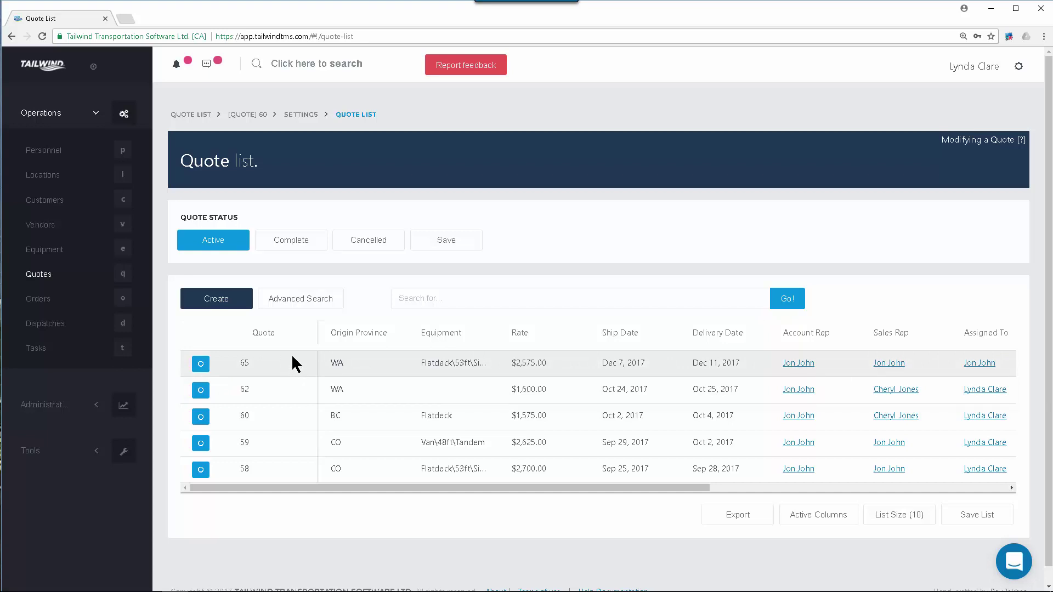
# Step: Reopen Quote 65 and show its still-empty Carrier Rates section
pyautogui.click(196, 366)
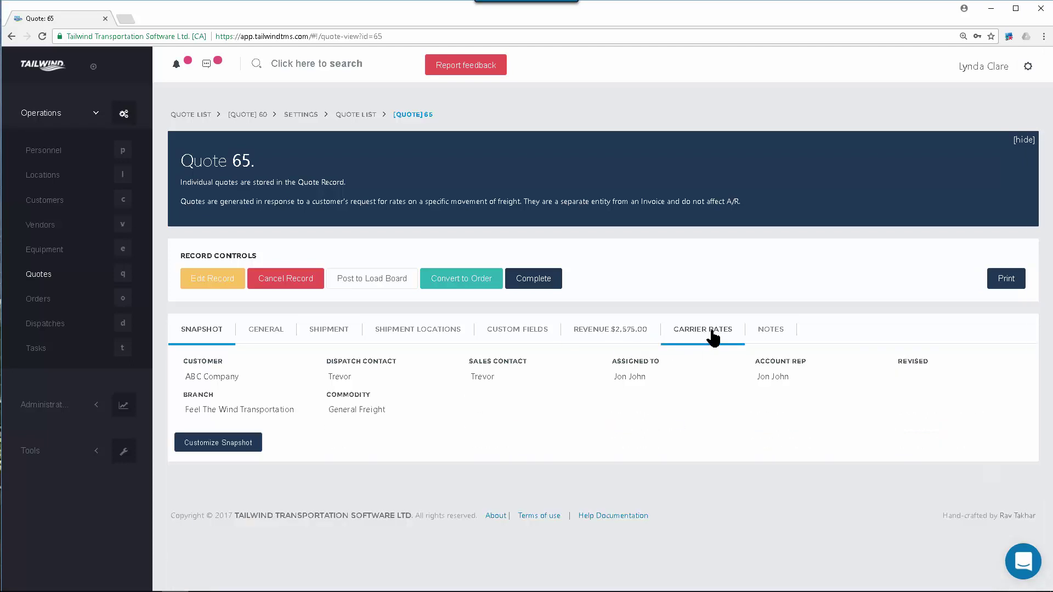
pyautogui.click(713, 336)
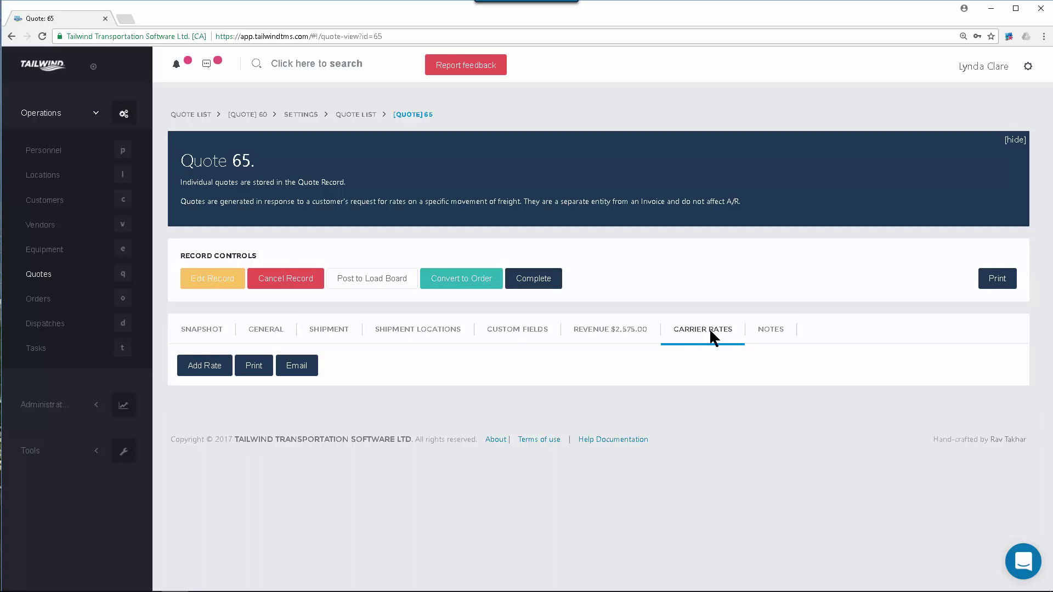
# Step: Create a new carrier rate on Quote 65 with carrier 123 Transport and rate 2000.00
pyautogui.click(208, 366)
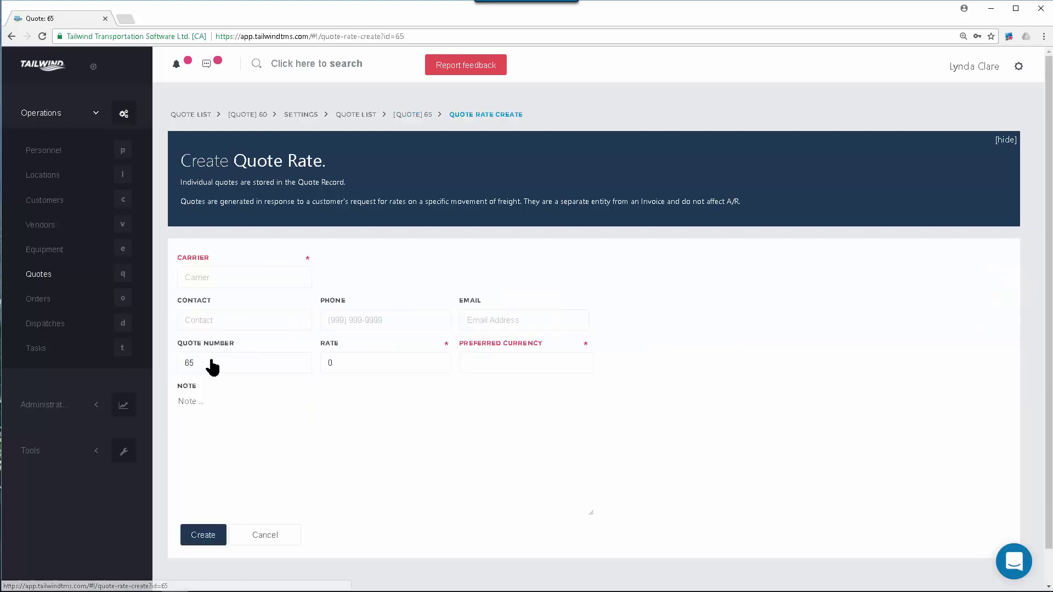
pyautogui.click(246, 275)
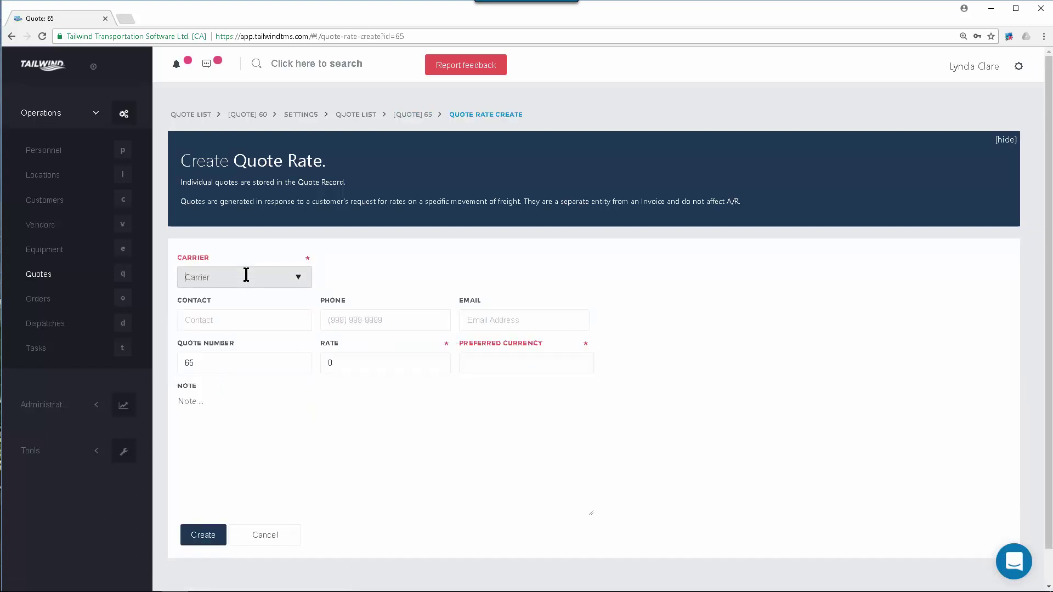
pyautogui.click(298, 277)
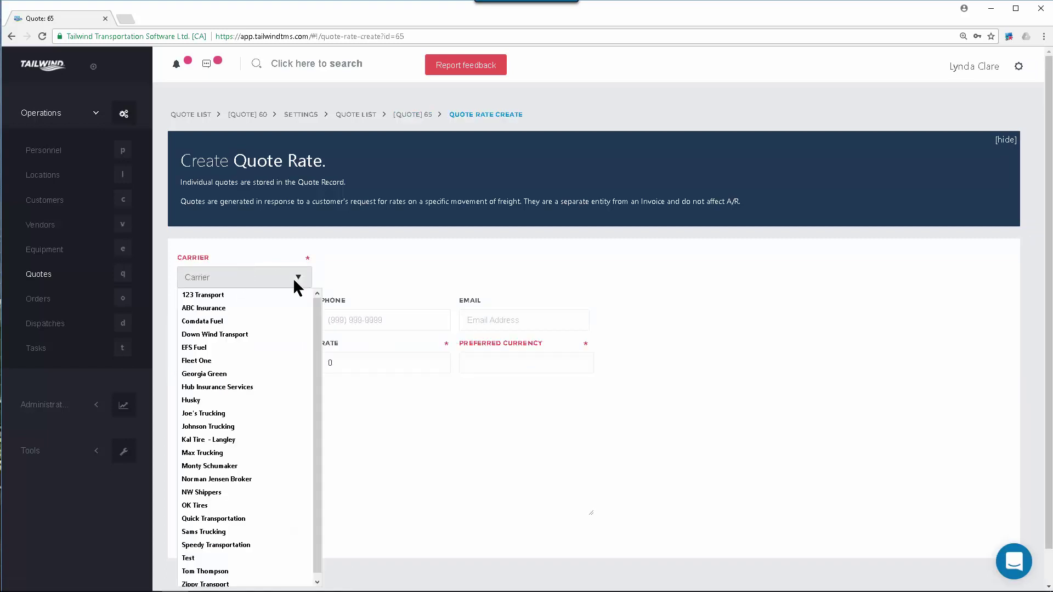
pyautogui.click(255, 296)
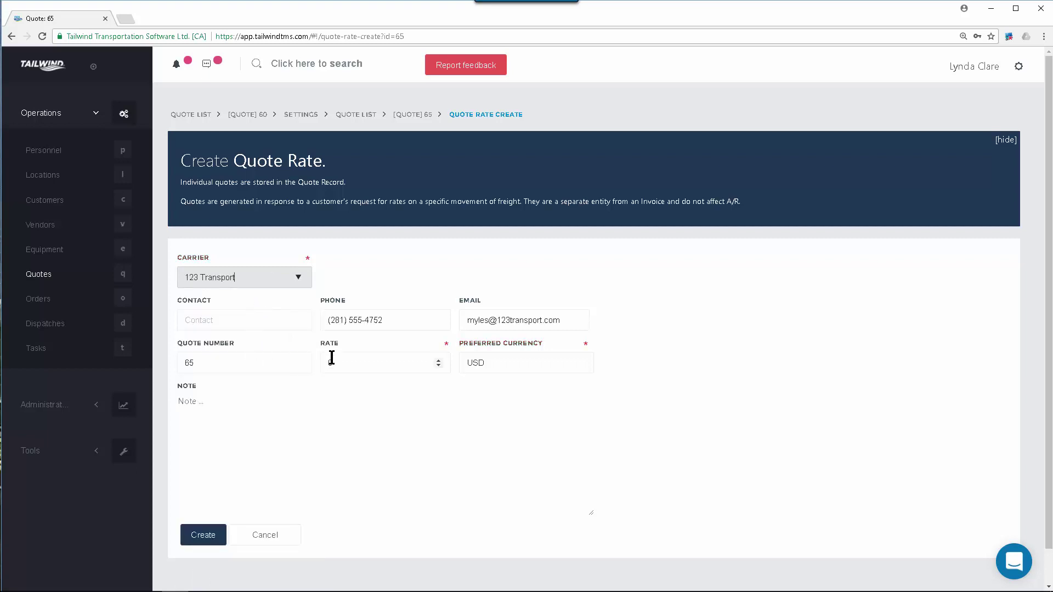
pyautogui.moveTo(335, 359); pyautogui.dragTo(317, 364)
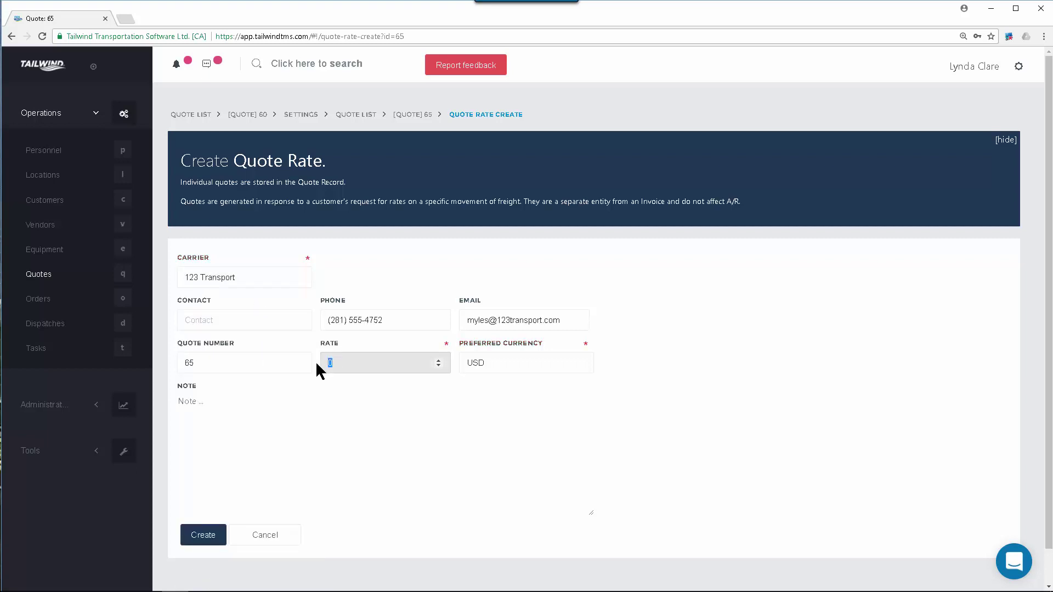
pyautogui.write('2000.00')
pyautogui.click(216, 405)
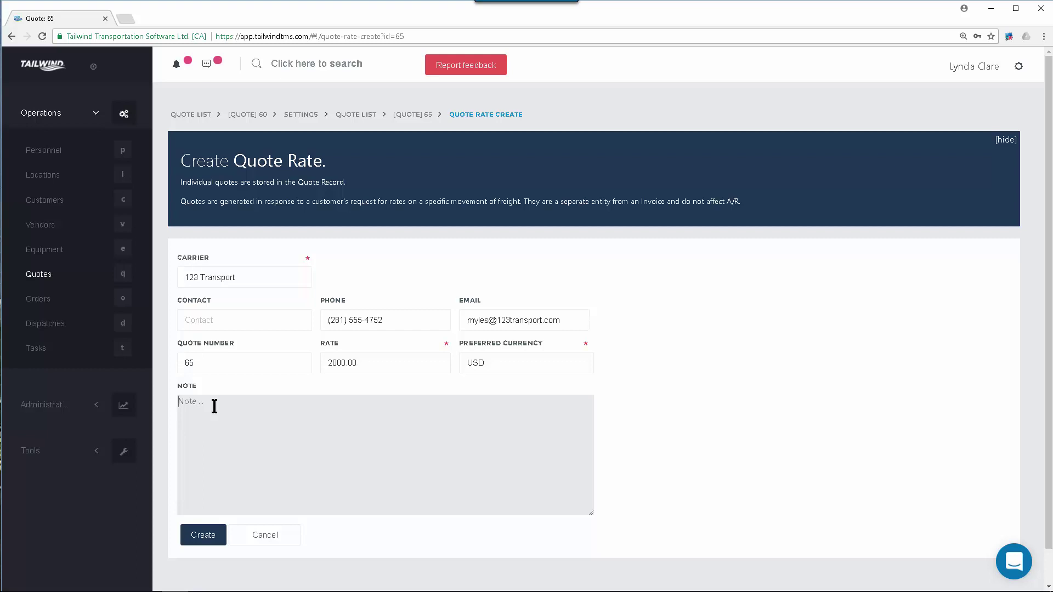
pyautogui.click(203, 536)
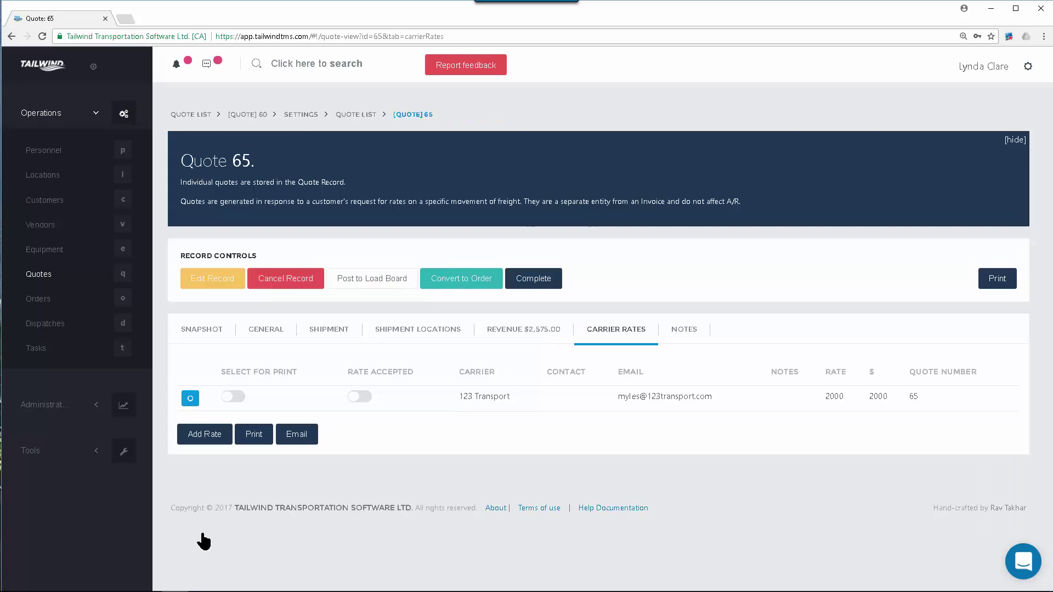